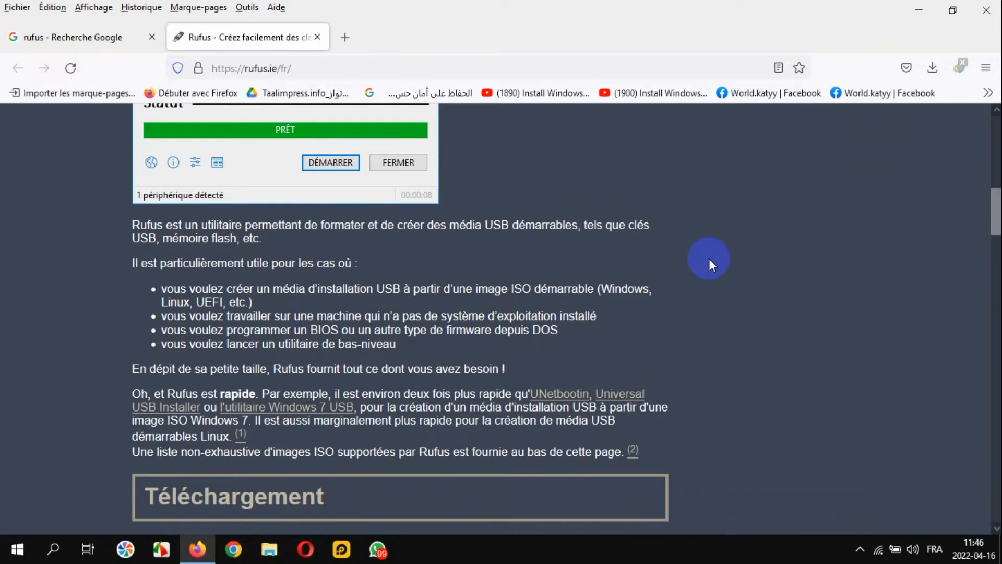
Look through the Rufus website down to the Téléchargement section with the Rufus 3.18 download links
scroll(709, 259, down, 2)
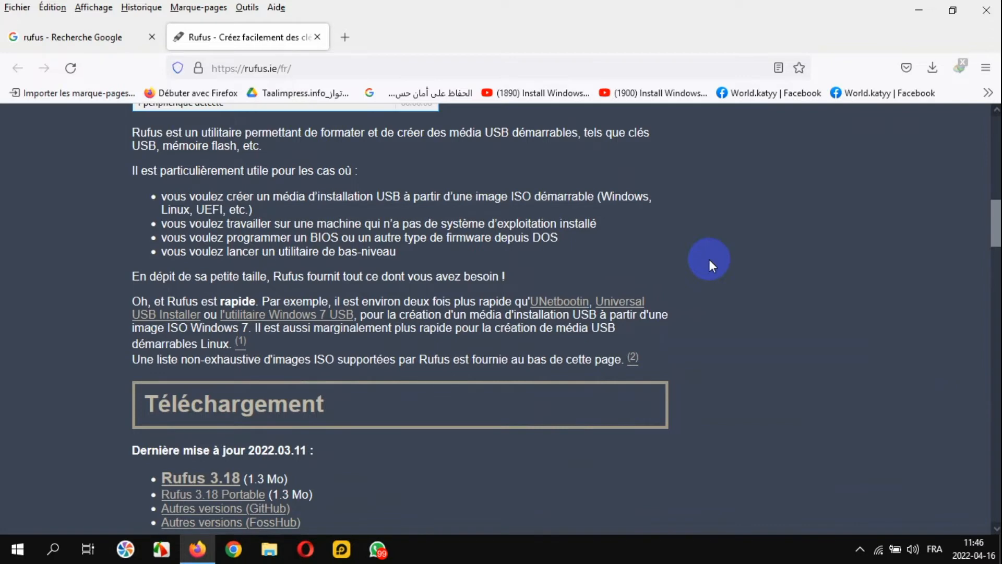
scroll(709, 259, down, 2)
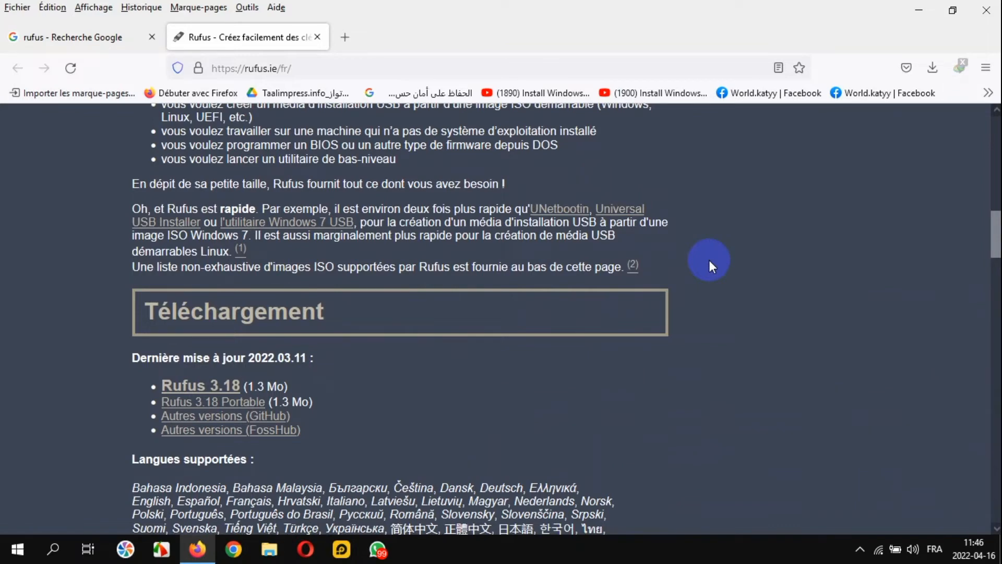
scroll(709, 260, down, 2)
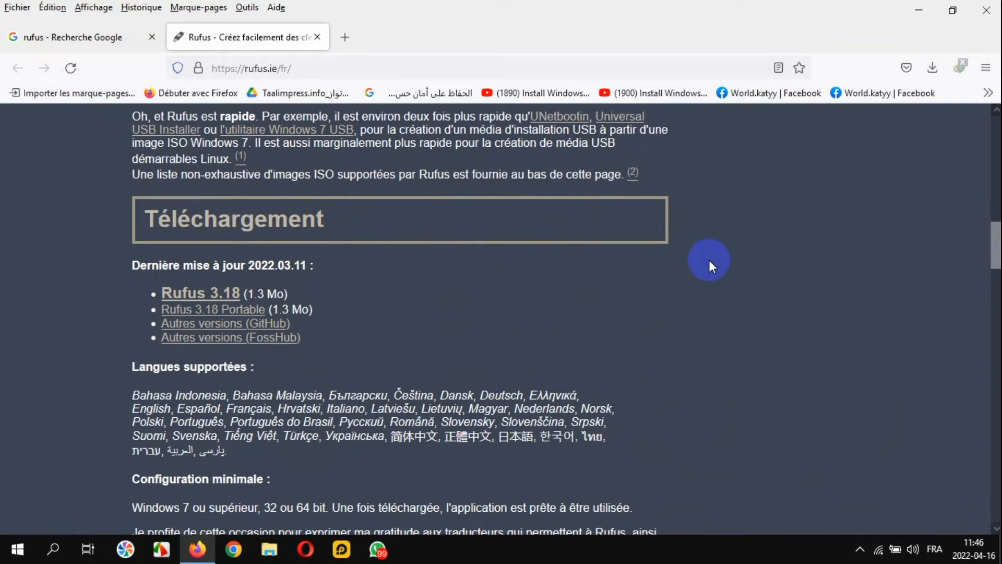
scroll(709, 260, down, 2)
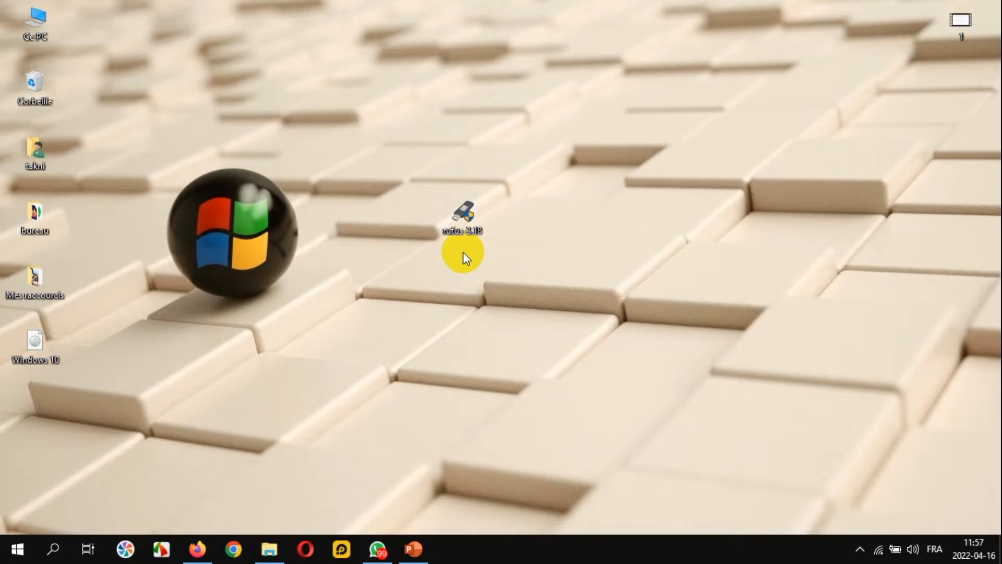
Run rufus-3.18 from the desktop, allow it through the security prompts, and reposition its window
double_click(461, 213)
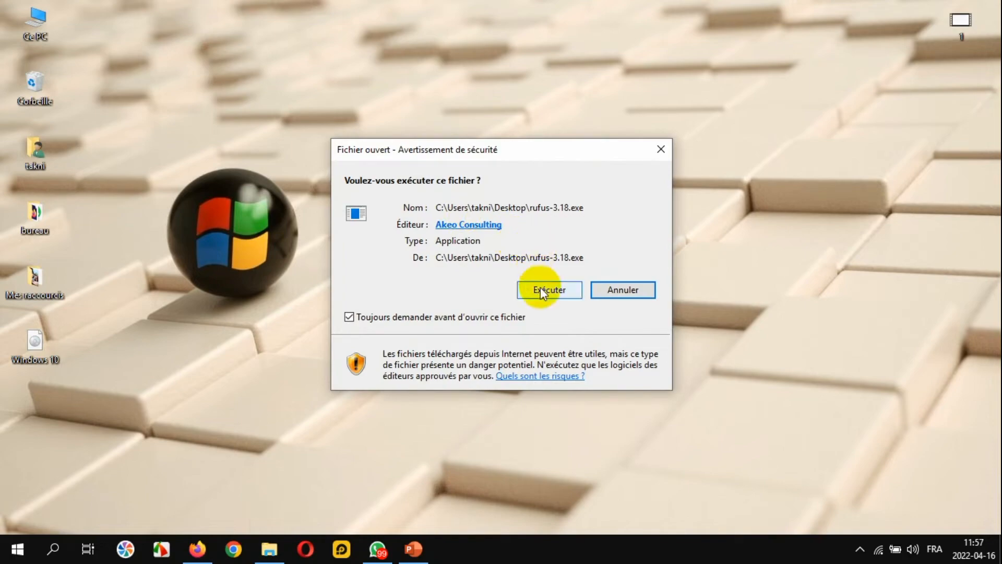
click(540, 290)
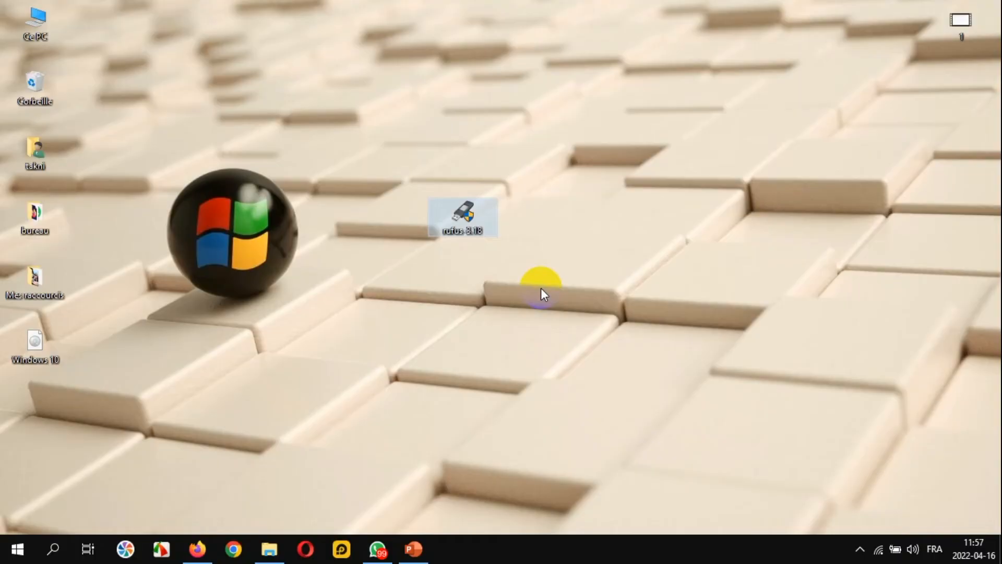
click(428, 376)
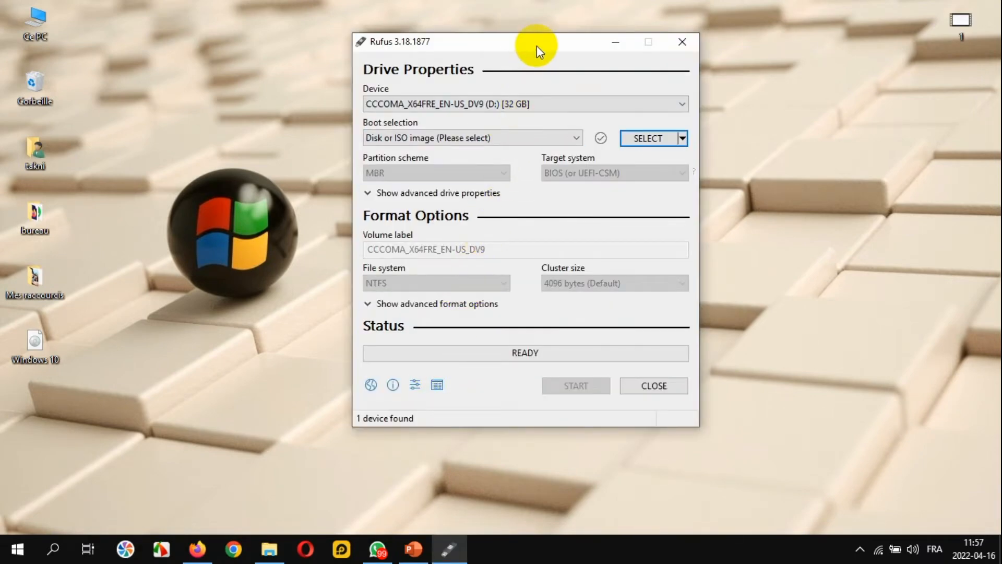
drag(536, 45, 489, 87)
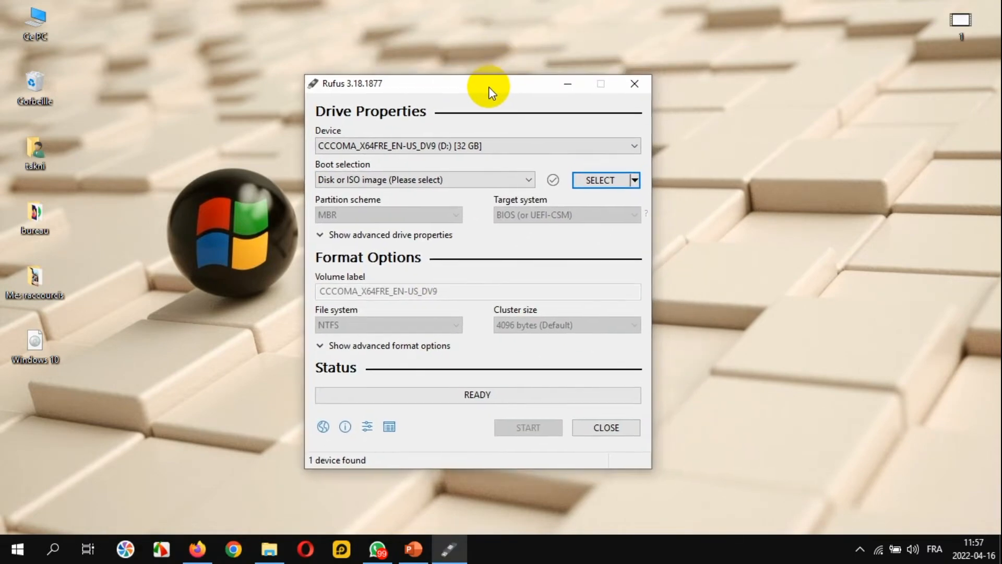
Check that the 32 GB D: drive is the device, and choose Disk or ISO image as boot selection with the SELECT option
click(458, 144)
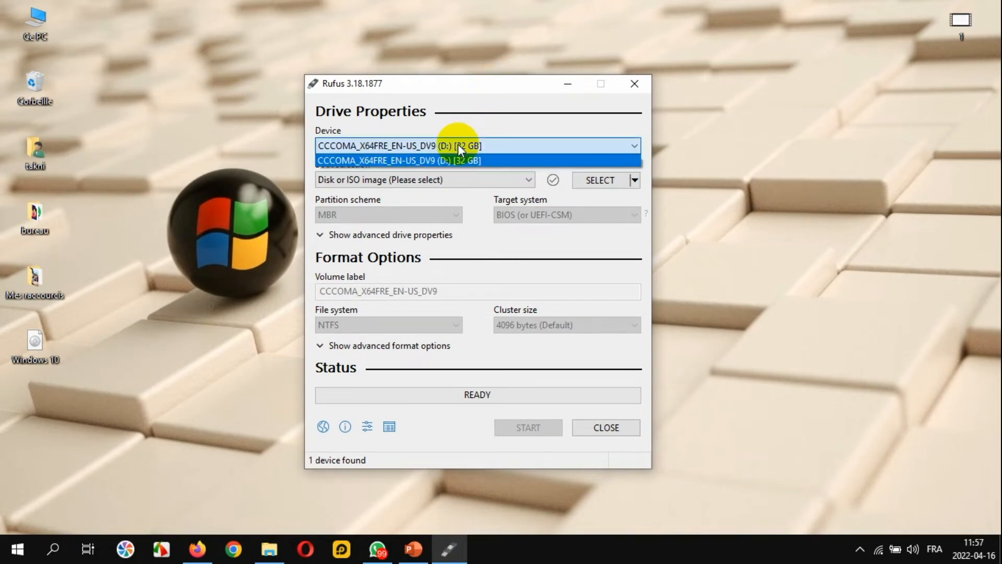
click(458, 144)
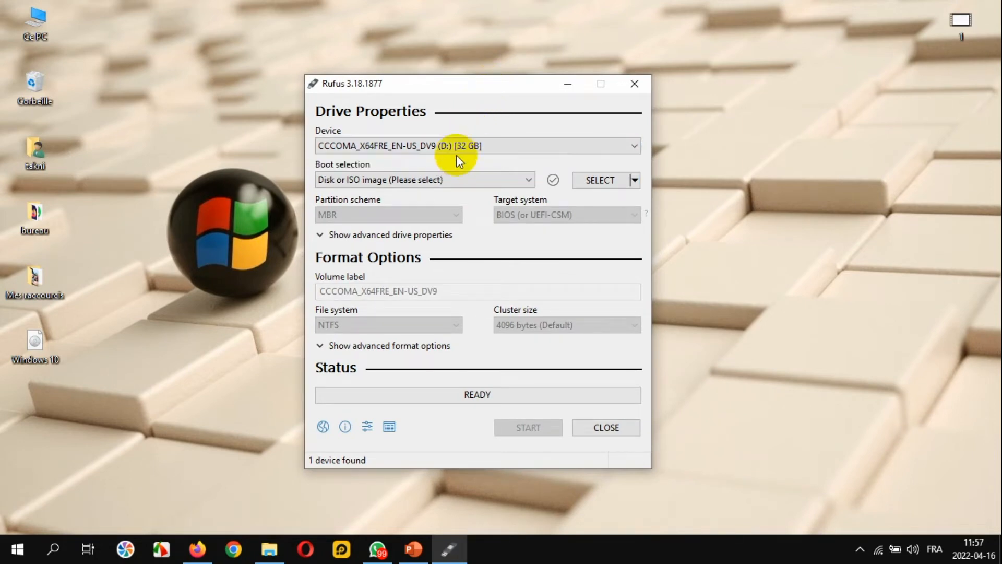
click(458, 179)
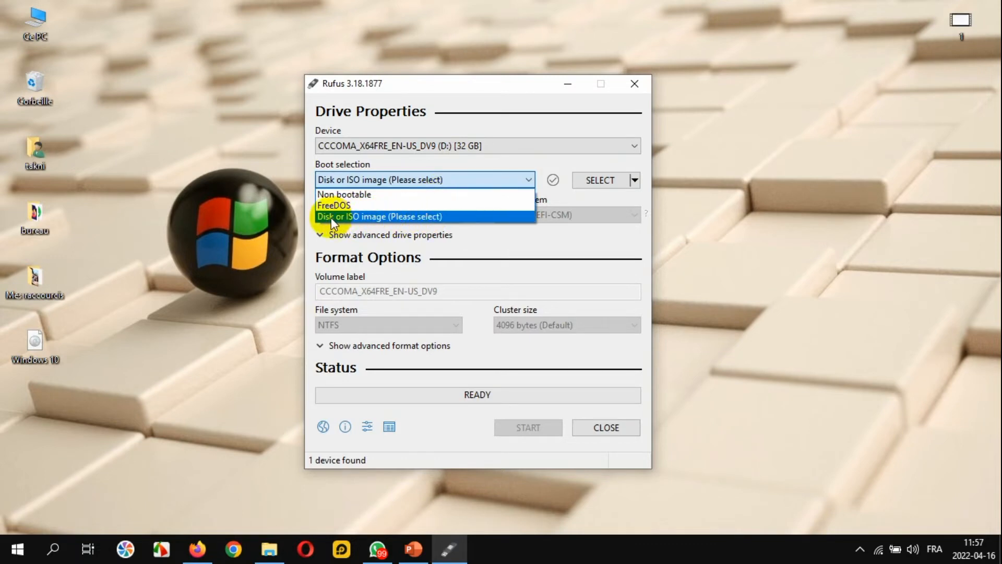
click(401, 216)
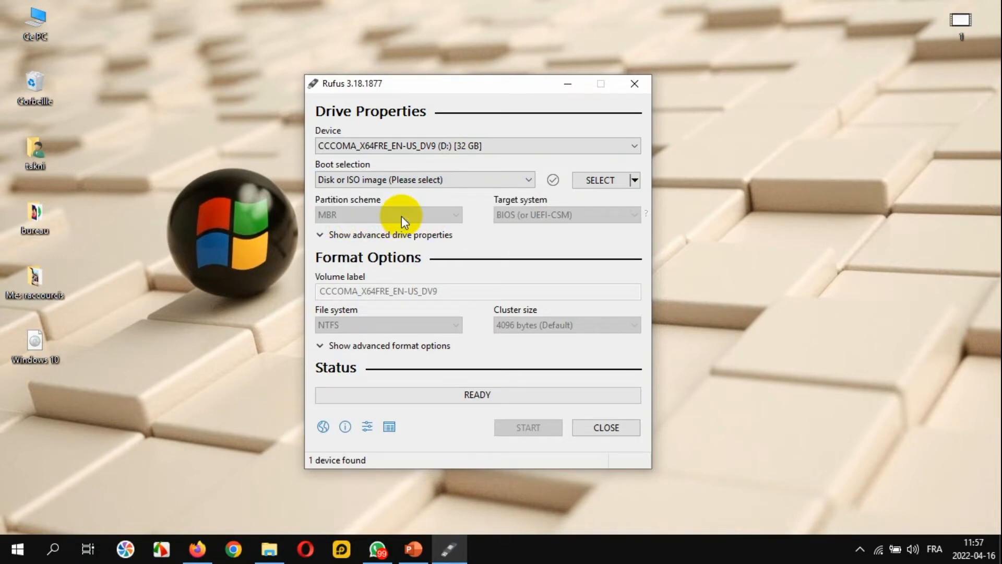
click(635, 180)
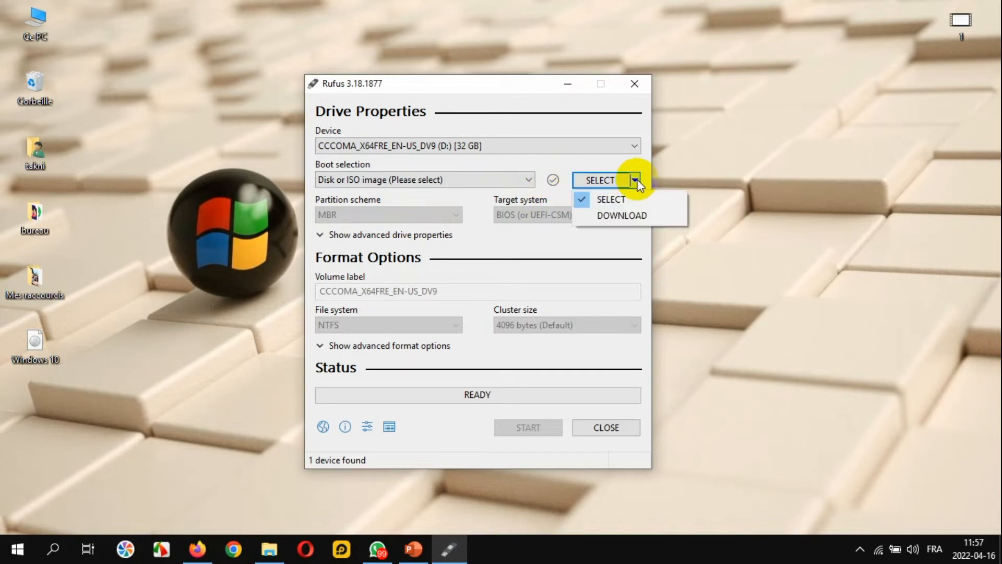
click(604, 195)
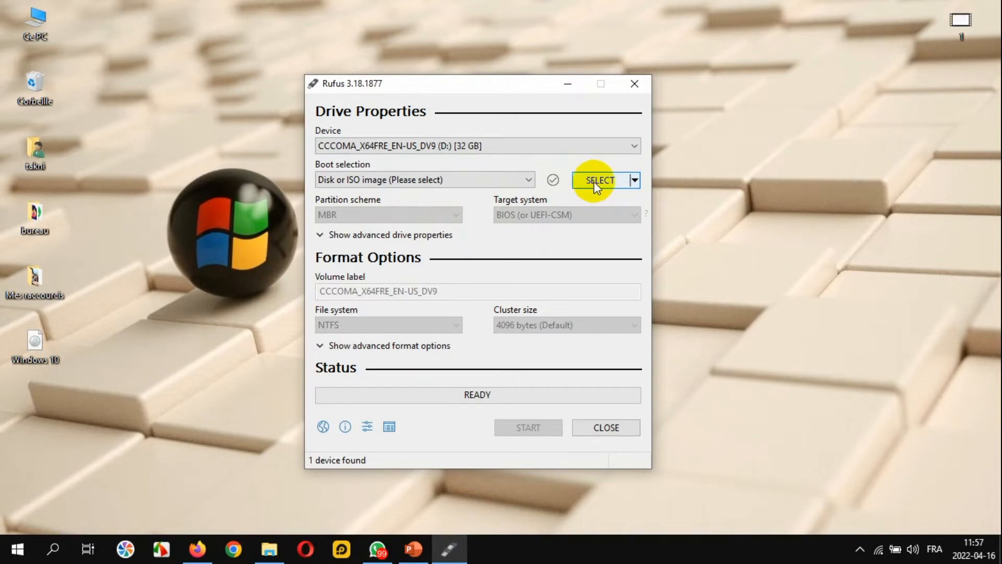
Load the Windows 10 ISO from the desktop as the boot image and set the partition scheme to MBR
click(33, 346)
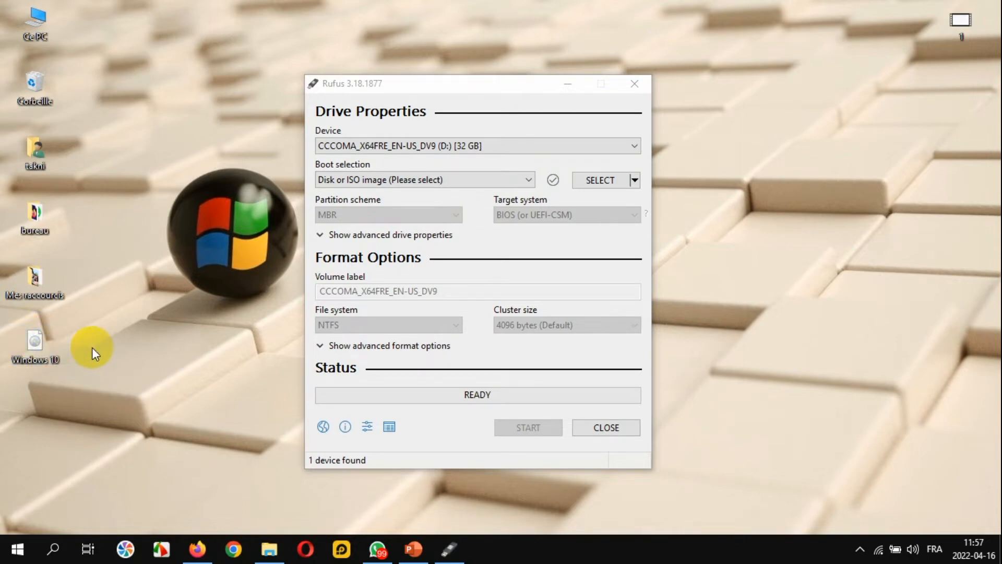
click(599, 183)
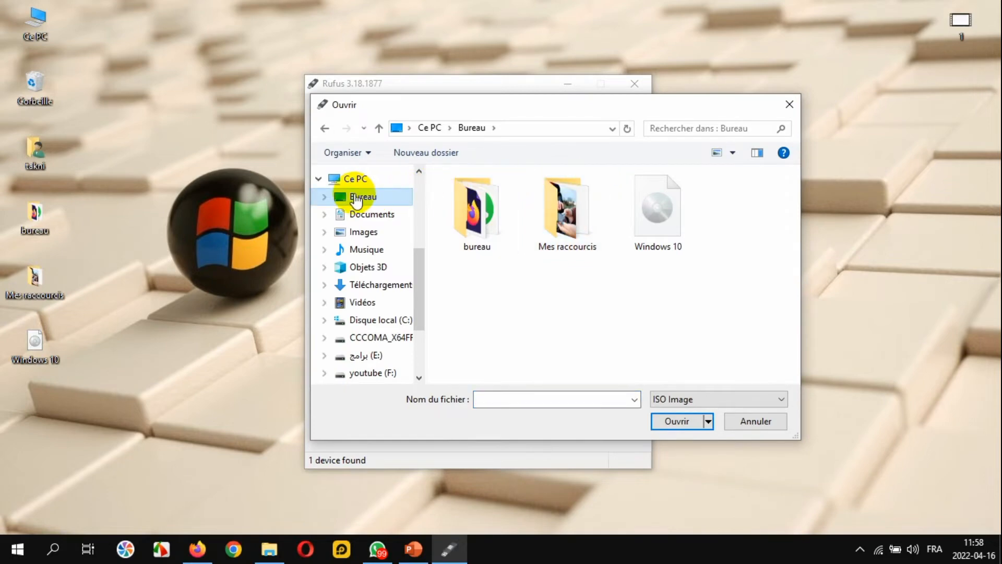
click(662, 209)
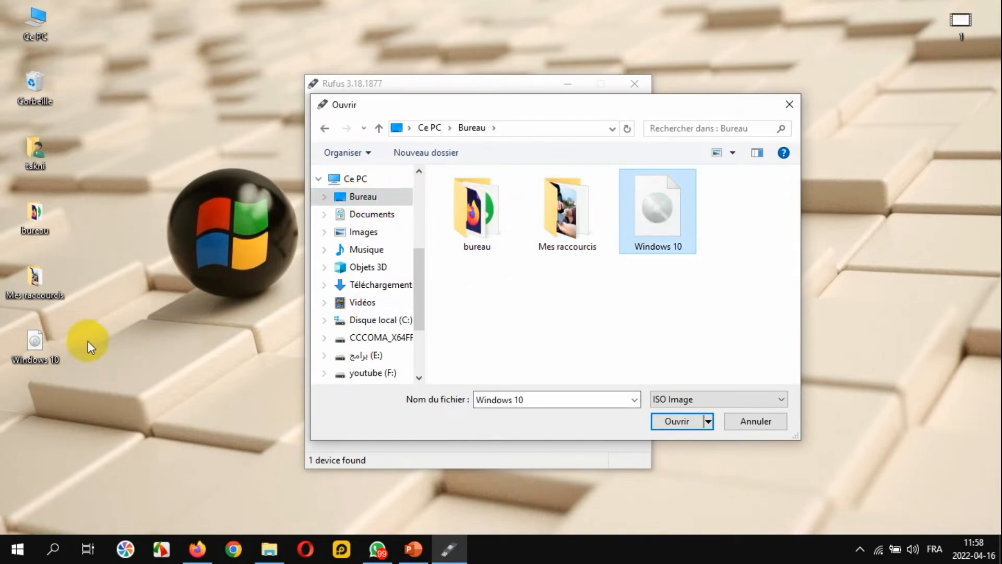
click(39, 341)
click(653, 212)
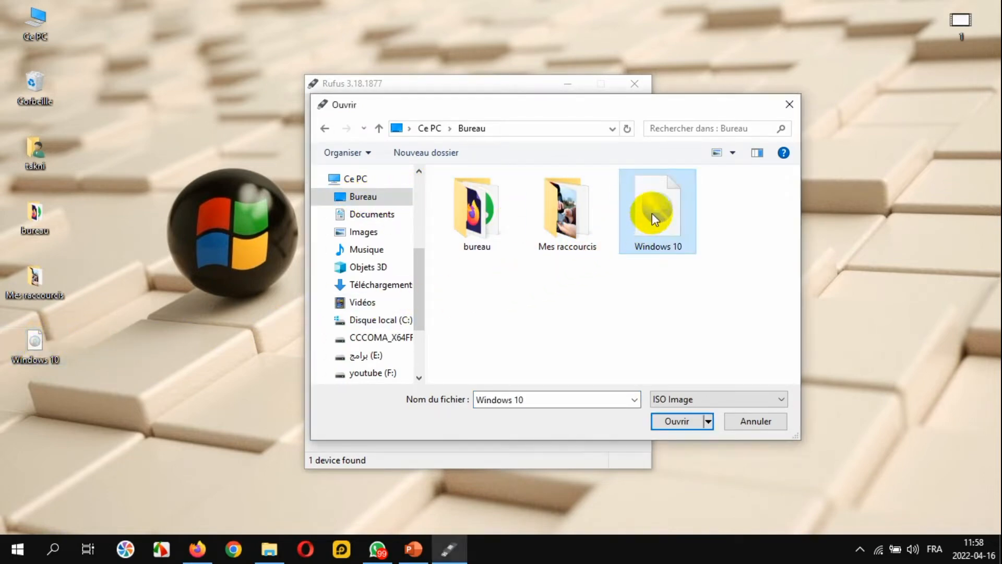
click(670, 420)
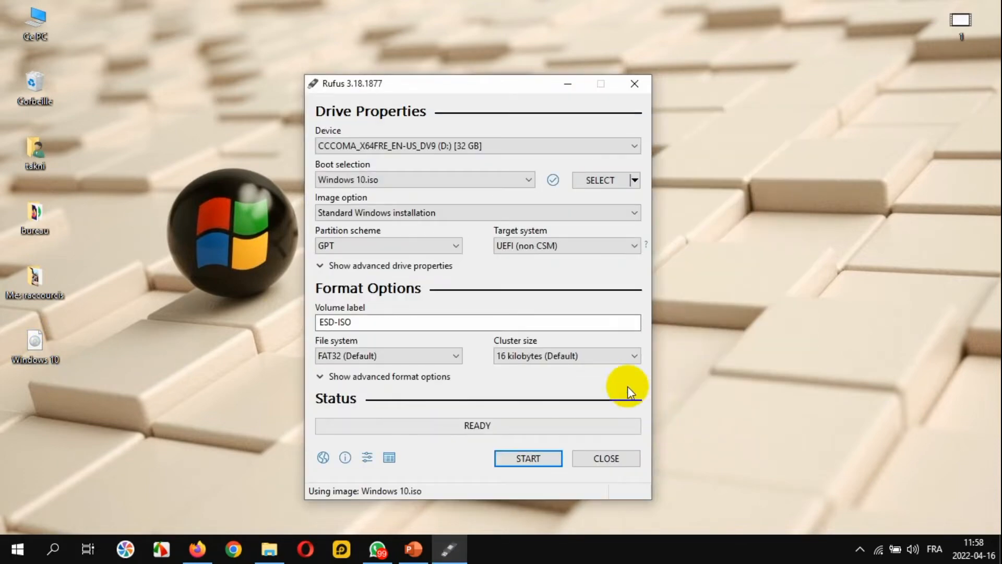
click(449, 244)
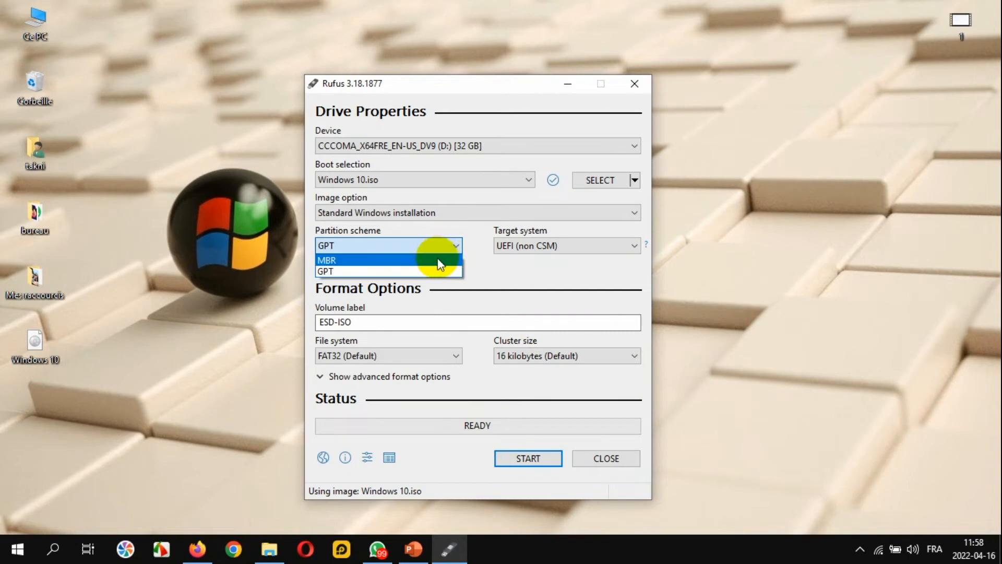
click(438, 260)
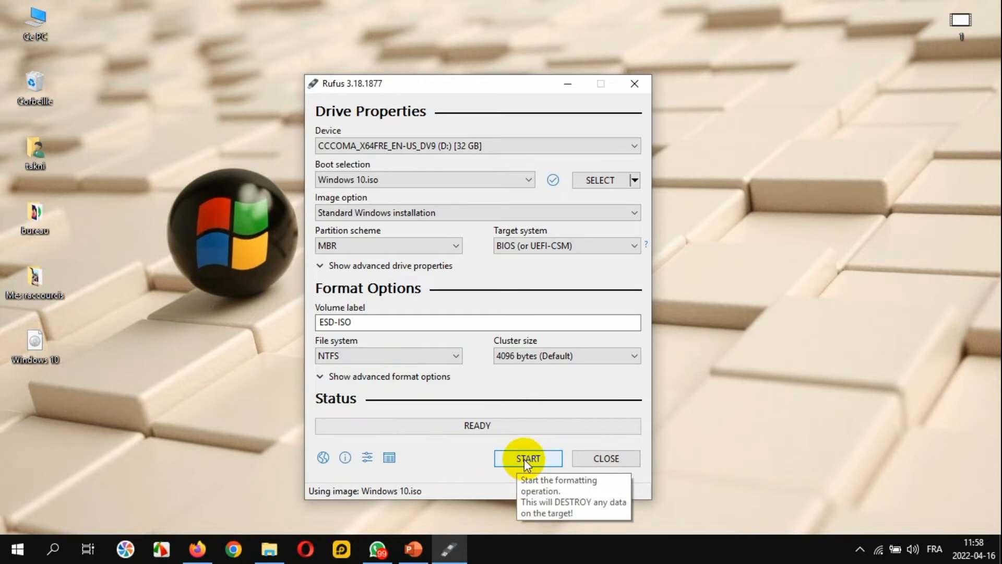
Switch the image source to DOWNLOAD, open the ISO download dialog, and arrange it beside the main window
click(635, 180)
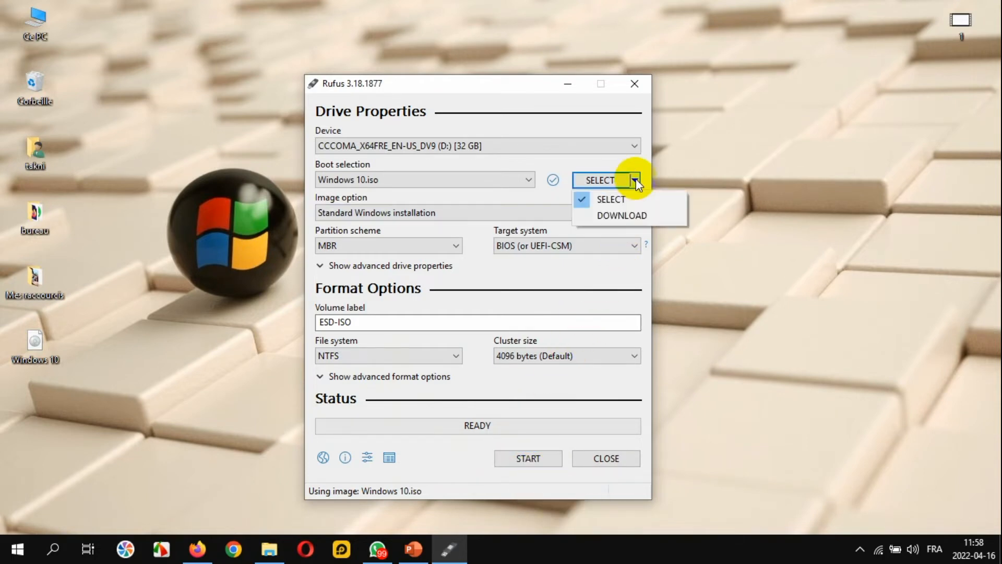
click(624, 215)
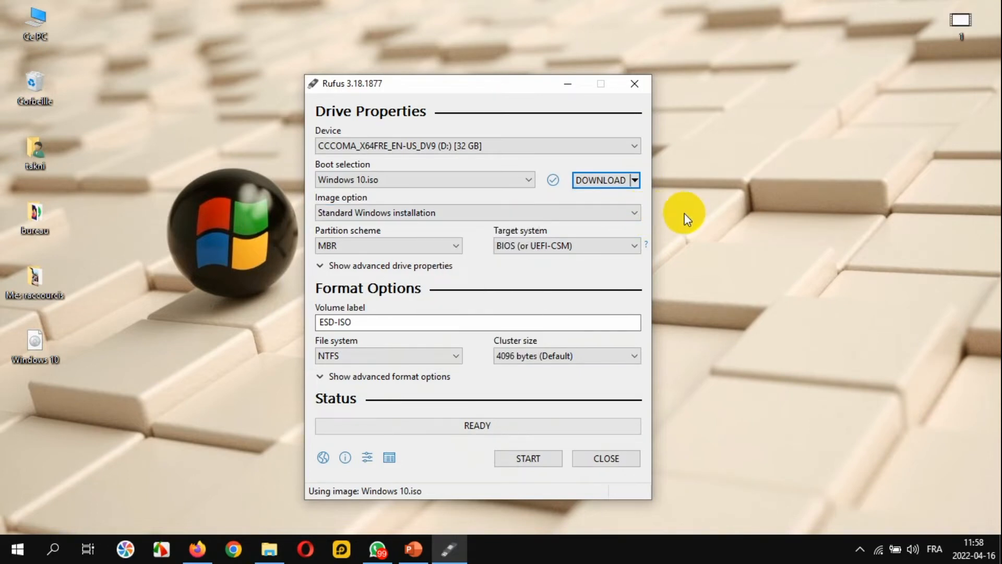
click(596, 181)
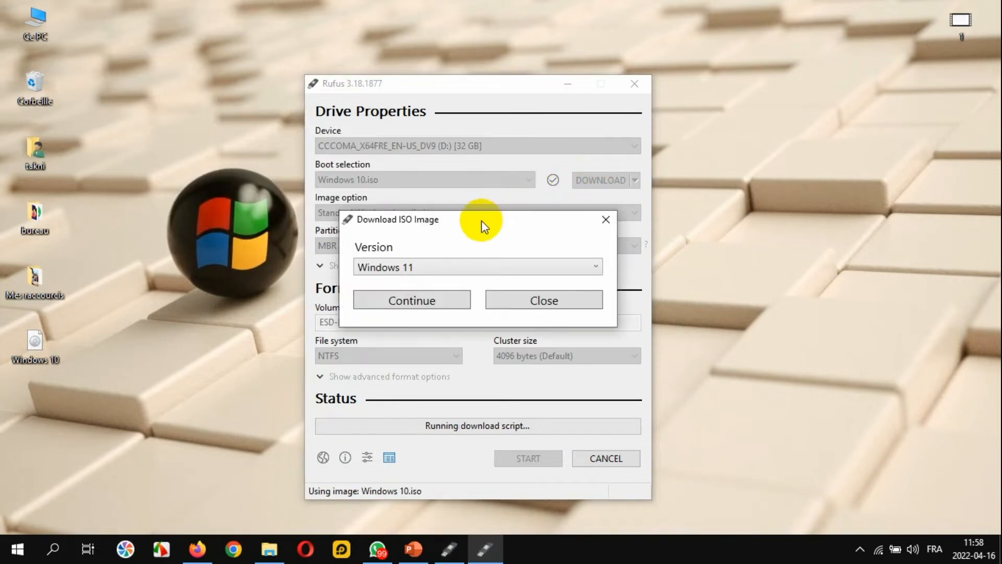
drag(475, 220, 790, 116)
drag(533, 83, 341, 66)
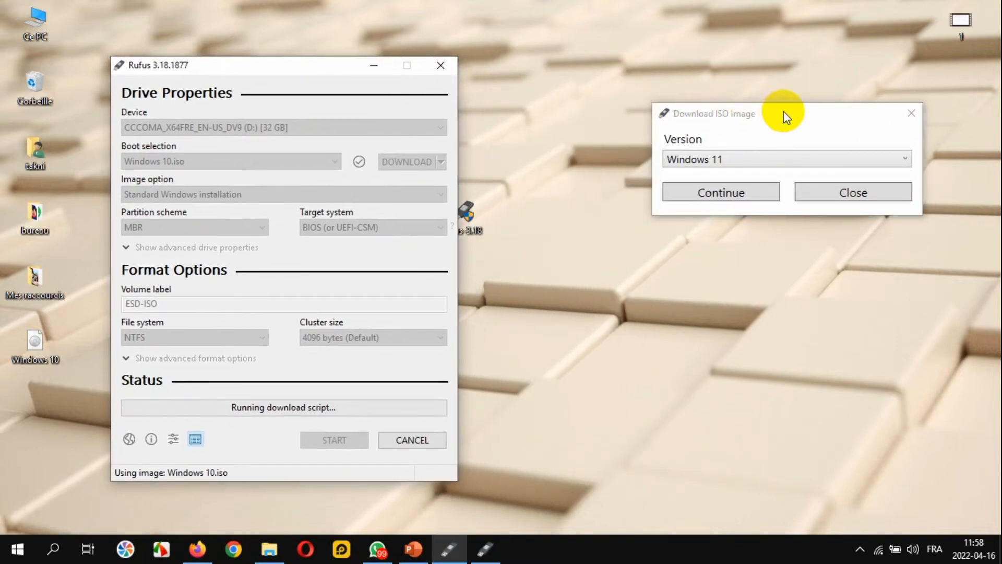
drag(785, 114, 612, 66)
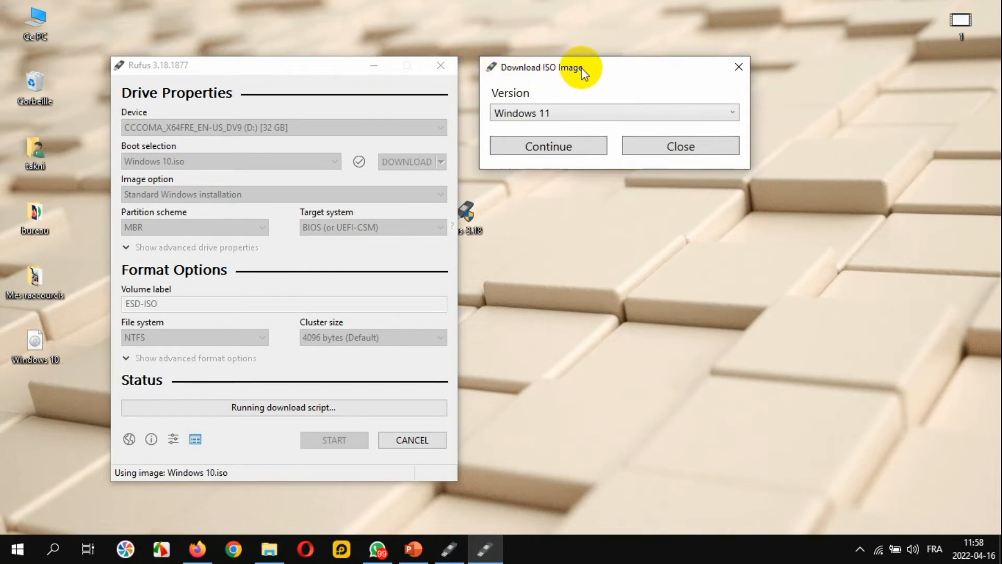
Choose Windows 10 as the version to download and 21H2 (Build 19044.1288 - 2021.11) as its release
click(522, 112)
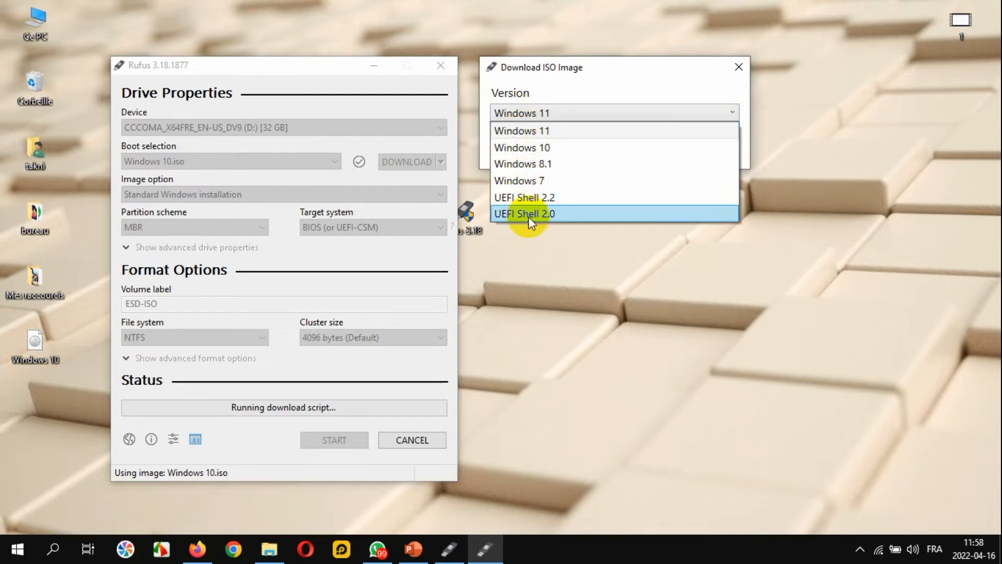
click(529, 148)
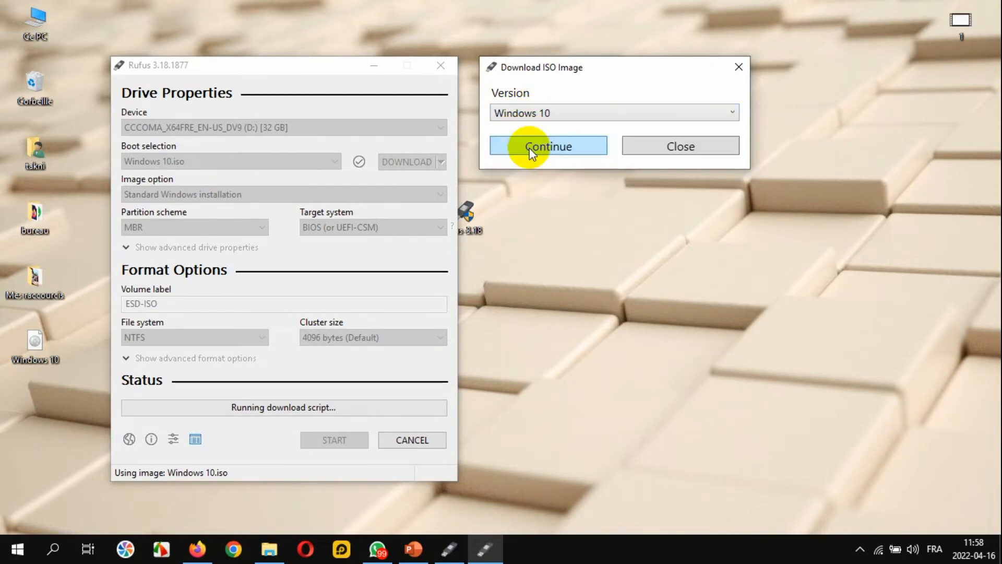
click(550, 146)
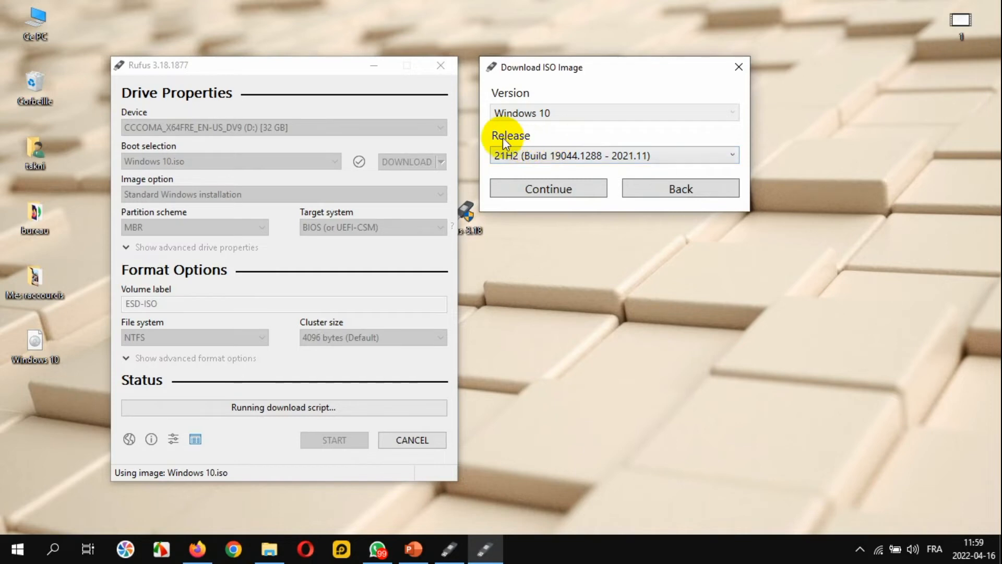
click(551, 154)
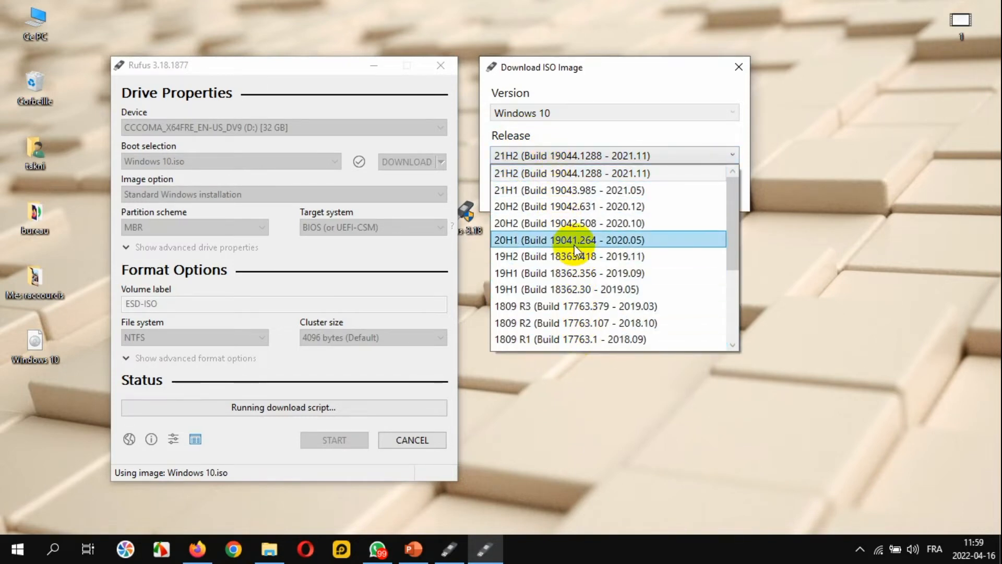
click(574, 173)
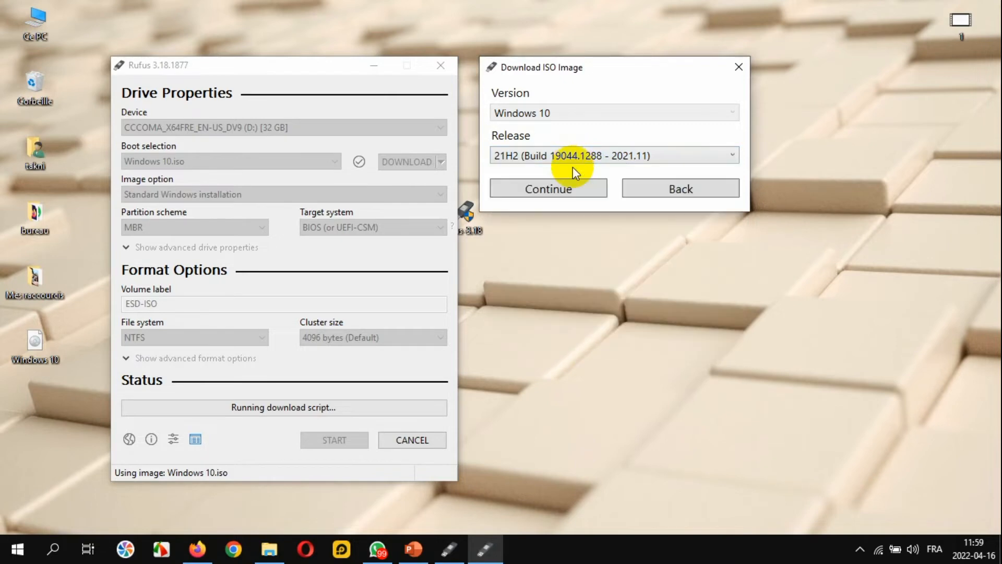
click(546, 188)
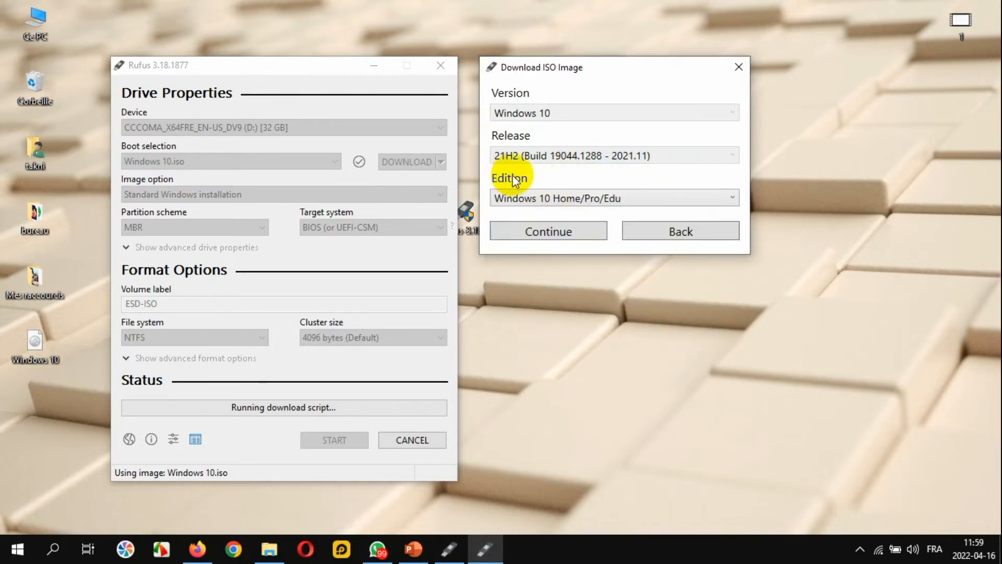
Confirm Windows 10 Home/Pro/Edu as the edition to download and continue to the language choice
click(569, 198)
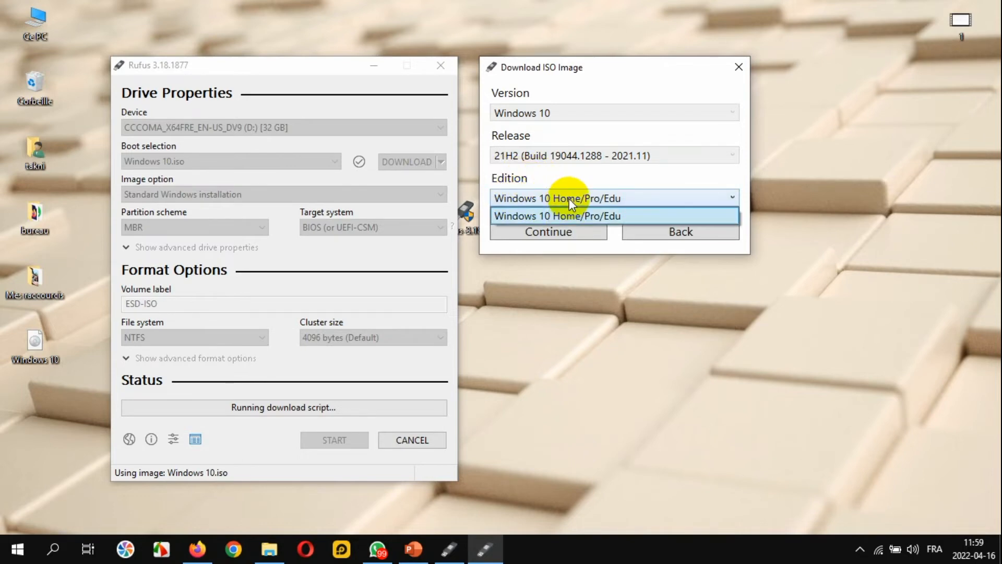
click(569, 199)
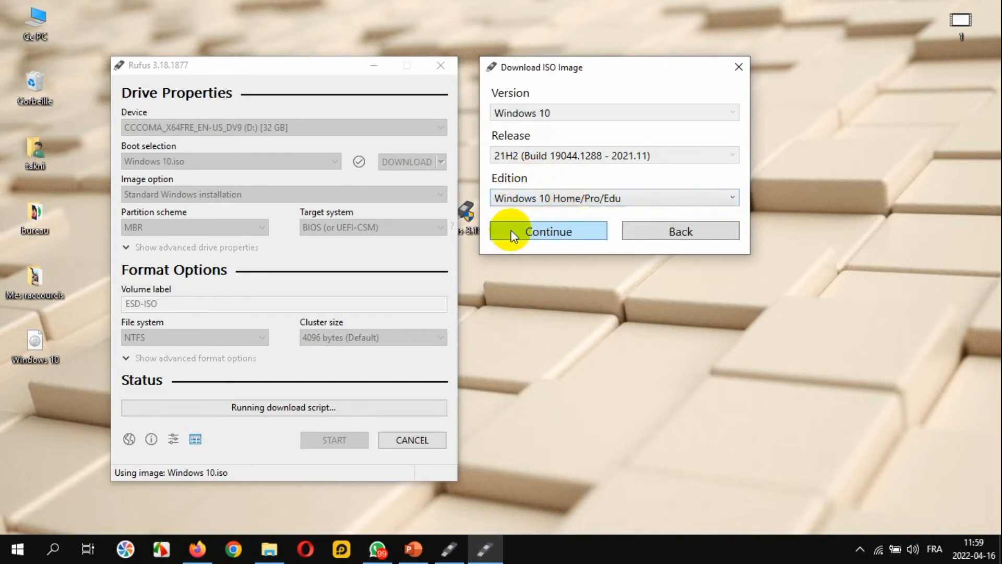
click(556, 231)
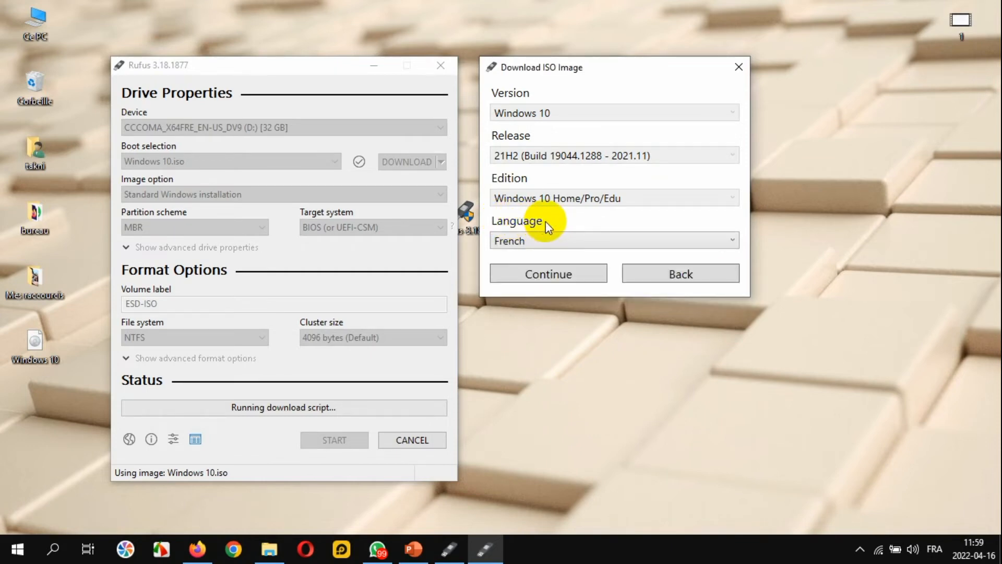
Choose English International as the language of the Windows 10 download and continue to the architecture choice
click(540, 240)
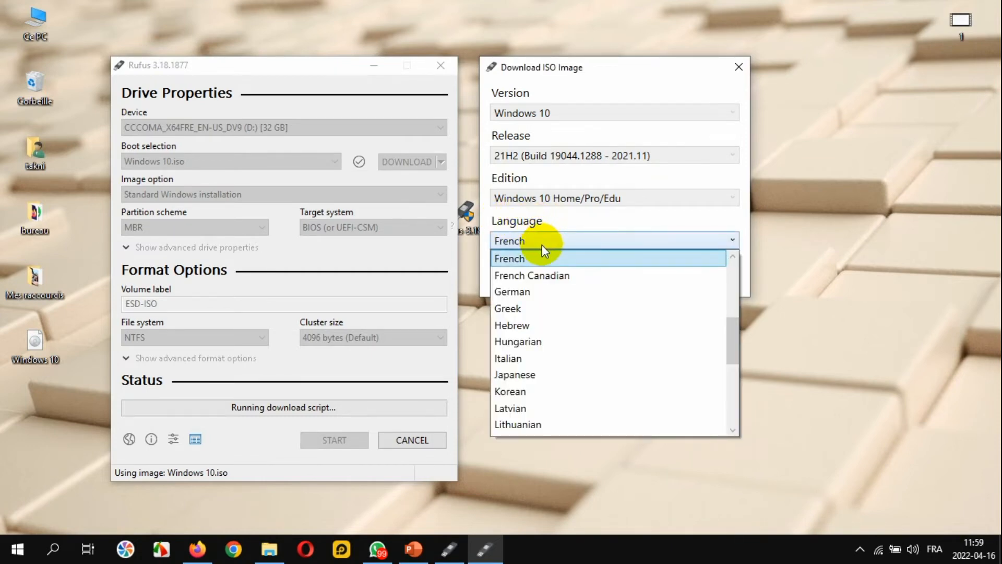
drag(731, 335, 736, 312)
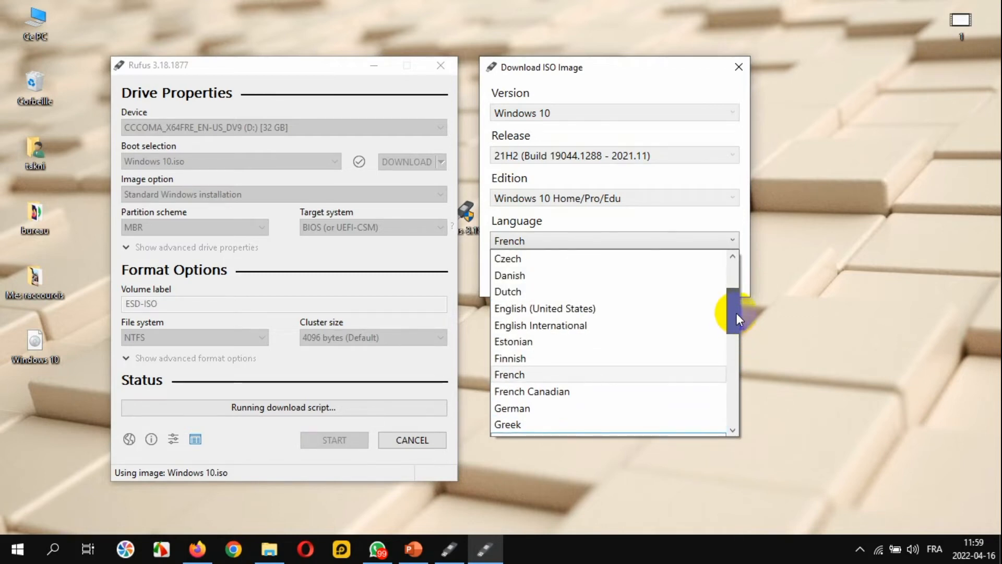
click(569, 325)
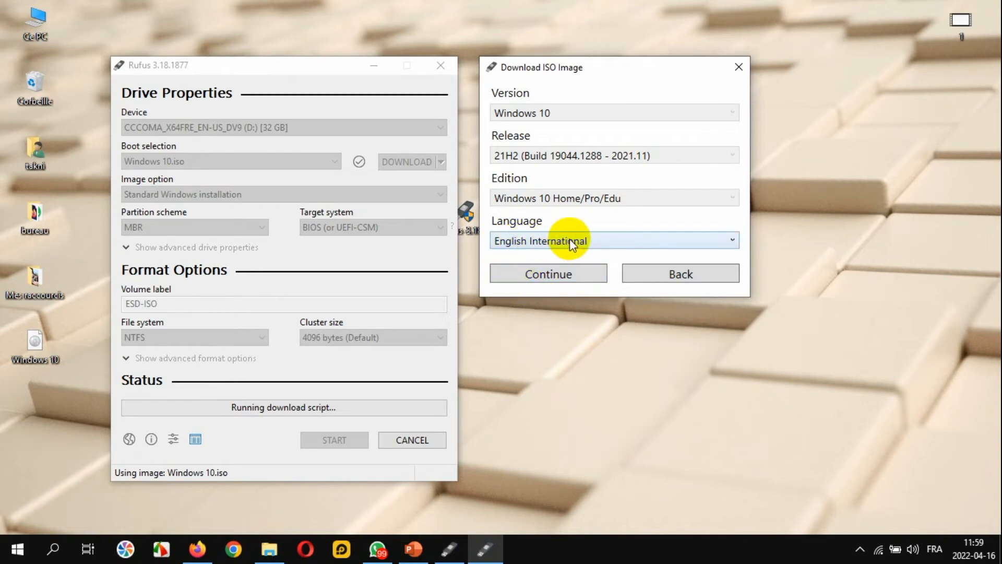
click(552, 275)
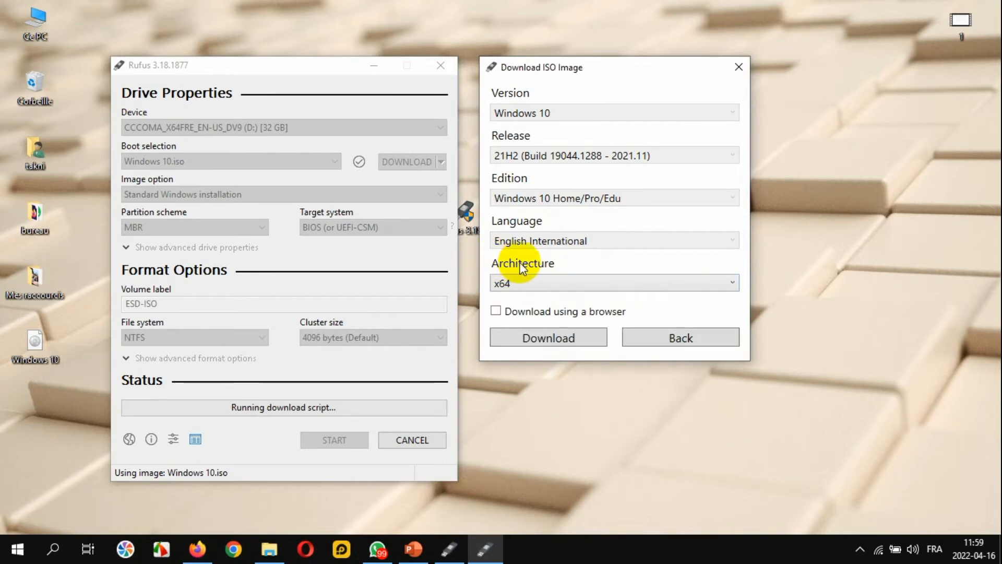
Choose x64 as the architecture and proceed with the ISO download to the save dialog
click(548, 285)
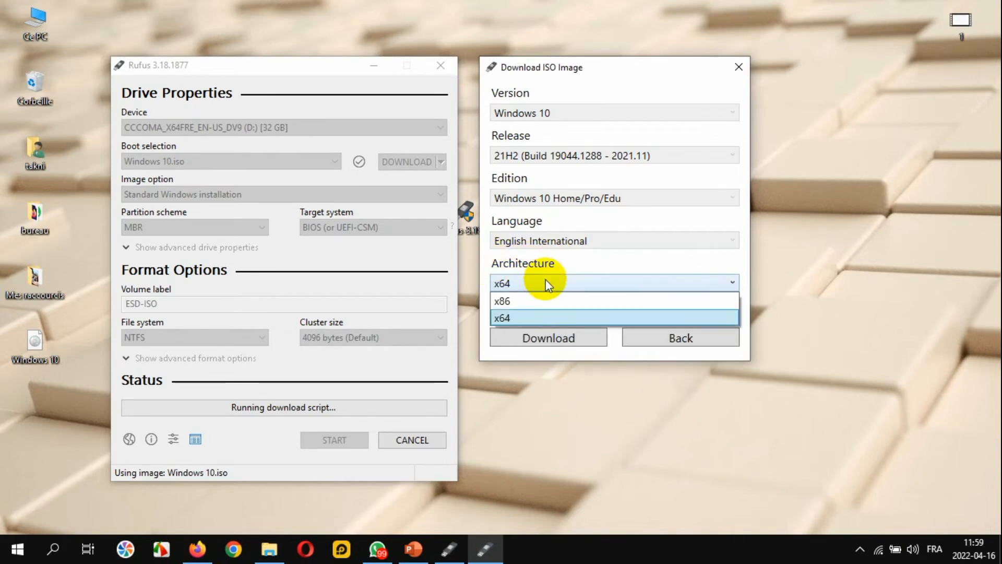
click(540, 316)
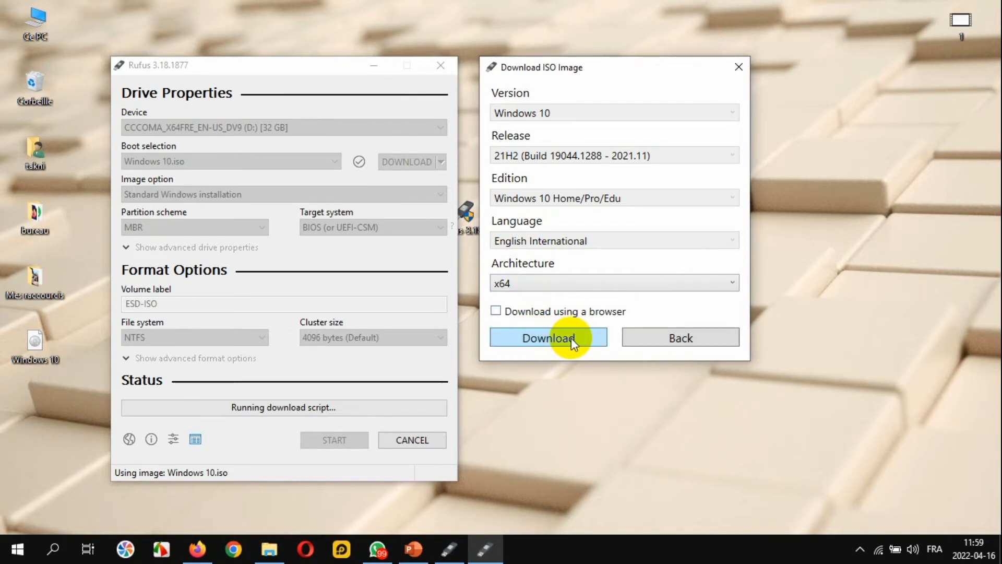
click(555, 338)
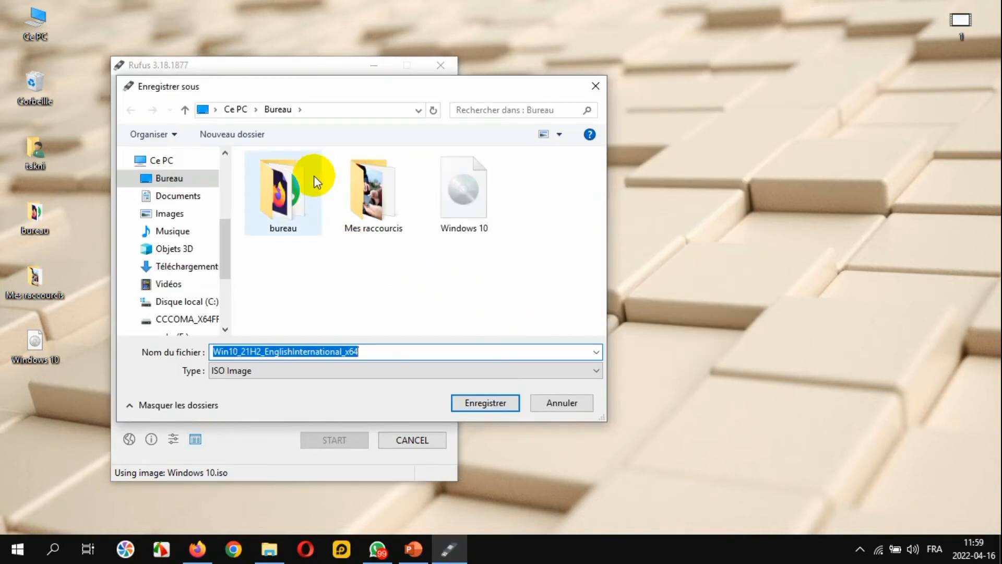
Save the ISO download in the Bureau folder under the suggested name Win10_21H2_EnglishInternational_x64, starting the download
drag(303, 89, 650, 66)
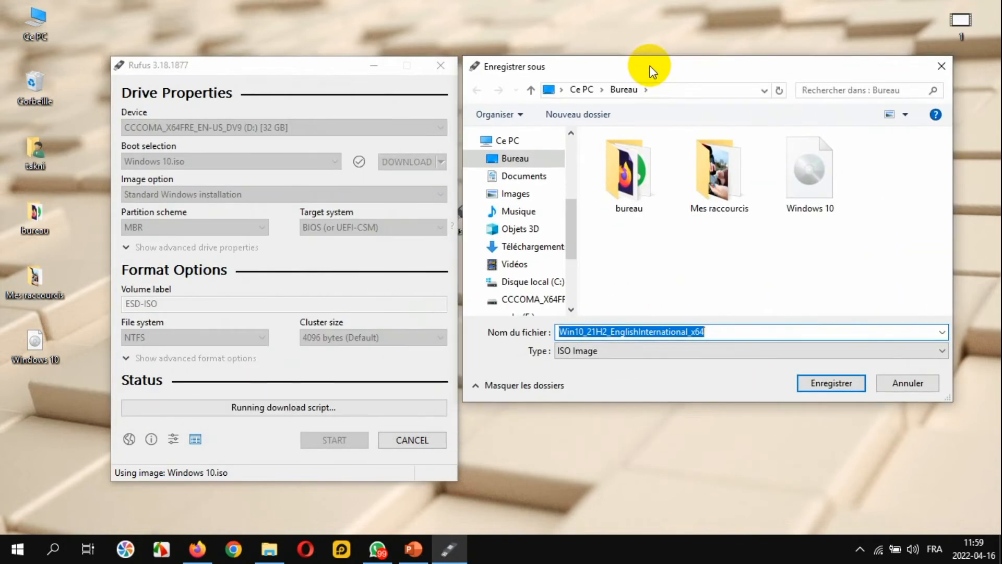
click(514, 162)
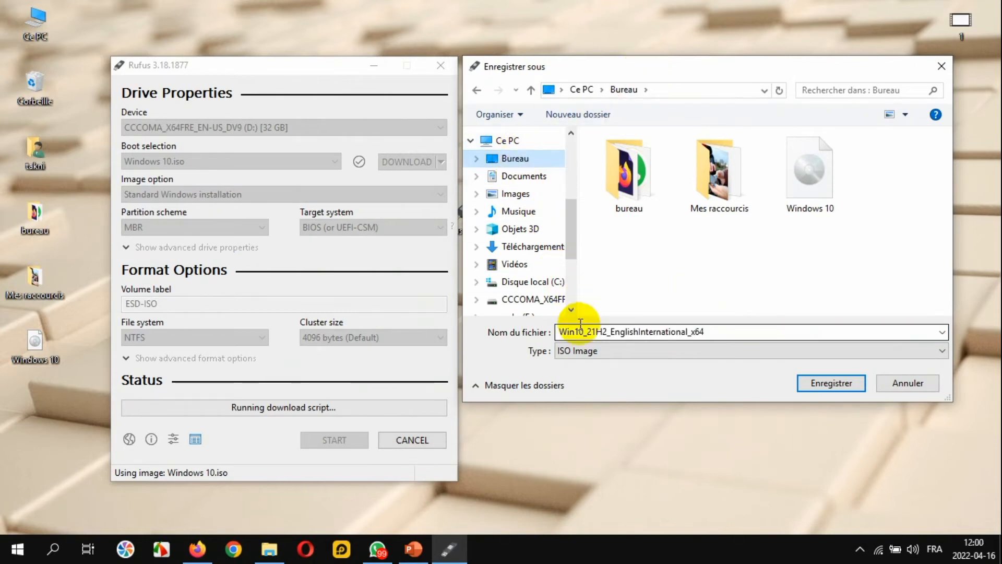
double_click(710, 331)
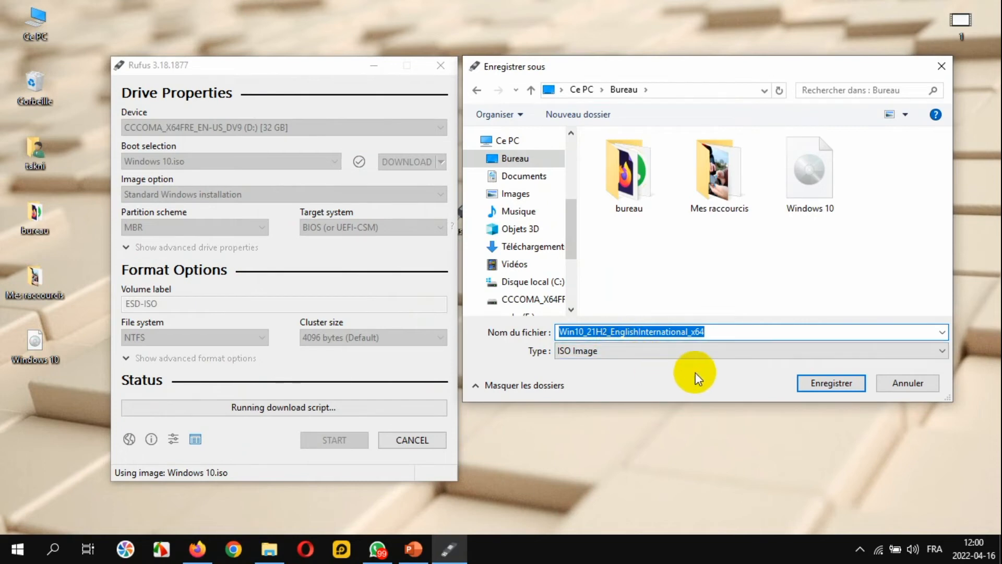
click(826, 384)
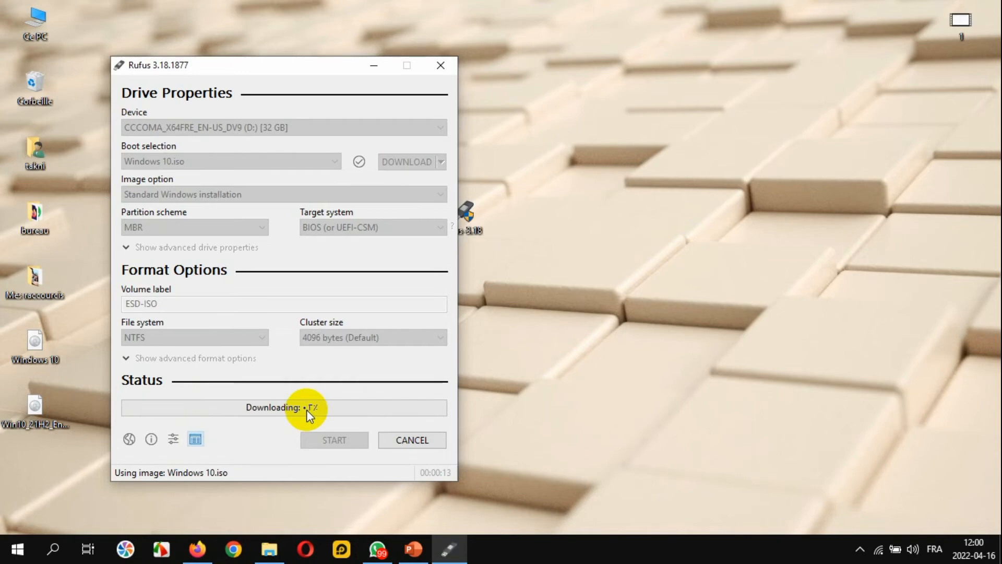
Cancel the running ISO download, dismiss the cancellation notice, and move the main window to the middle of the desktop
click(412, 441)
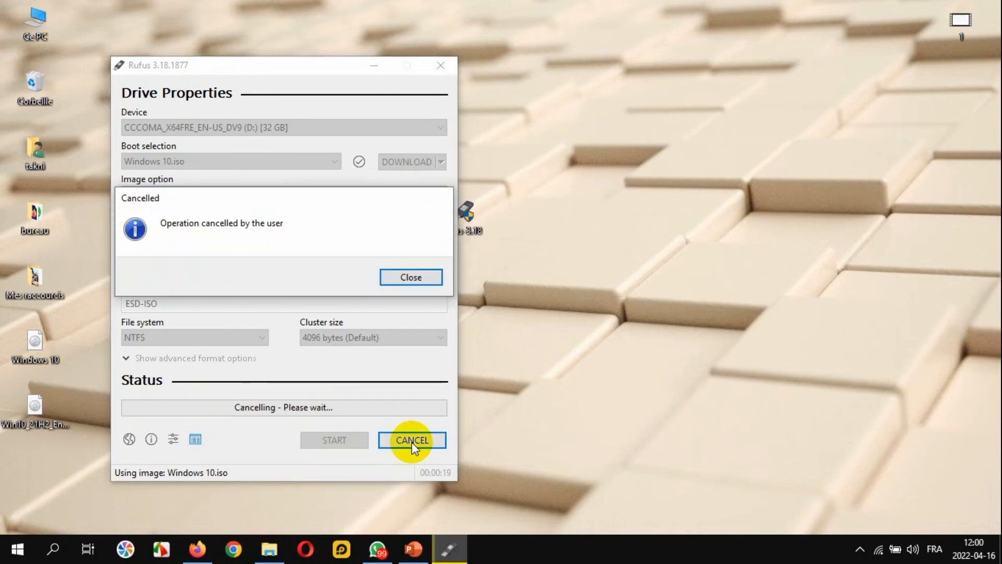
click(406, 278)
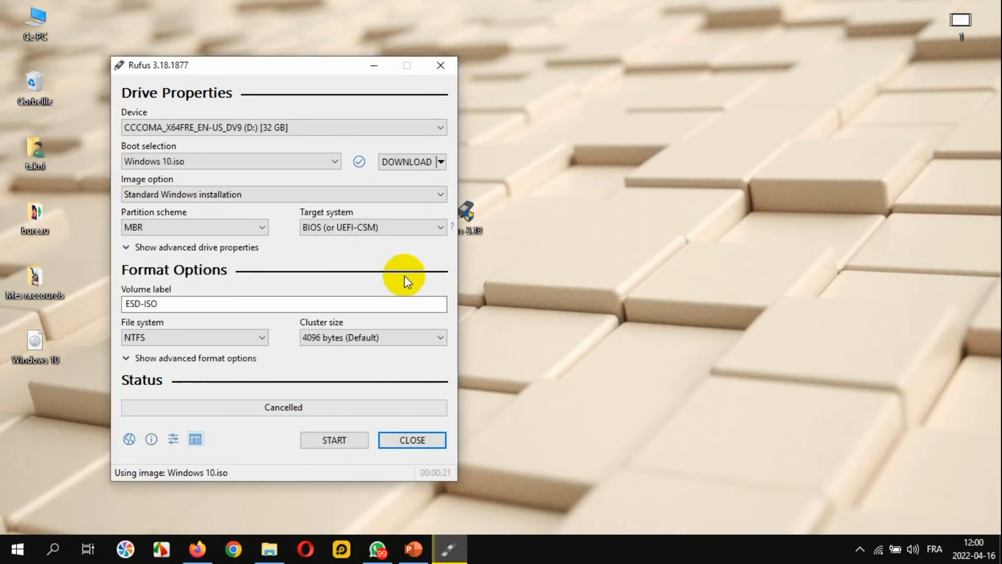
drag(302, 67, 506, 54)
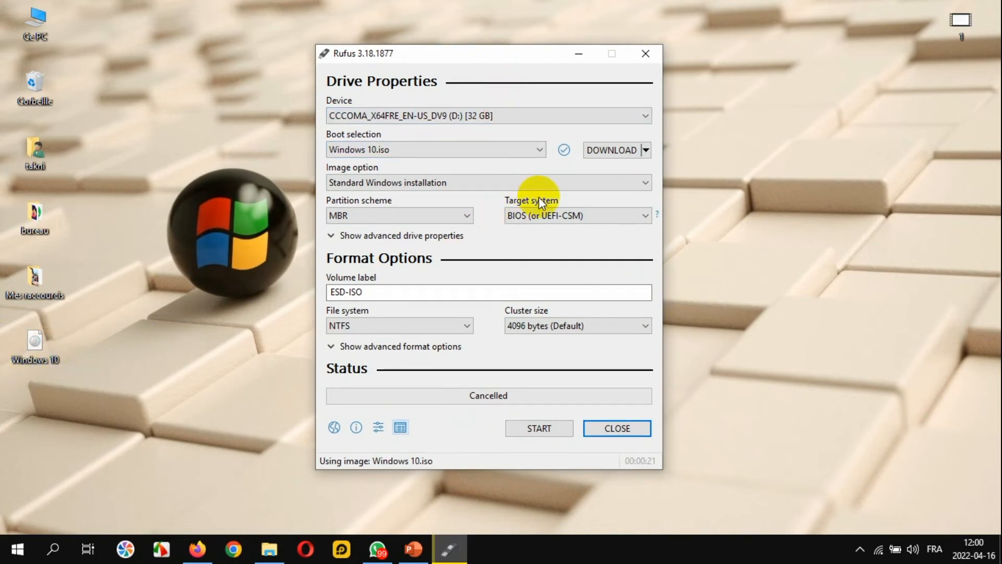
Switch the image source back to SELECT and load the Windows 10 ISO from the Bureau folder as the boot image
click(646, 150)
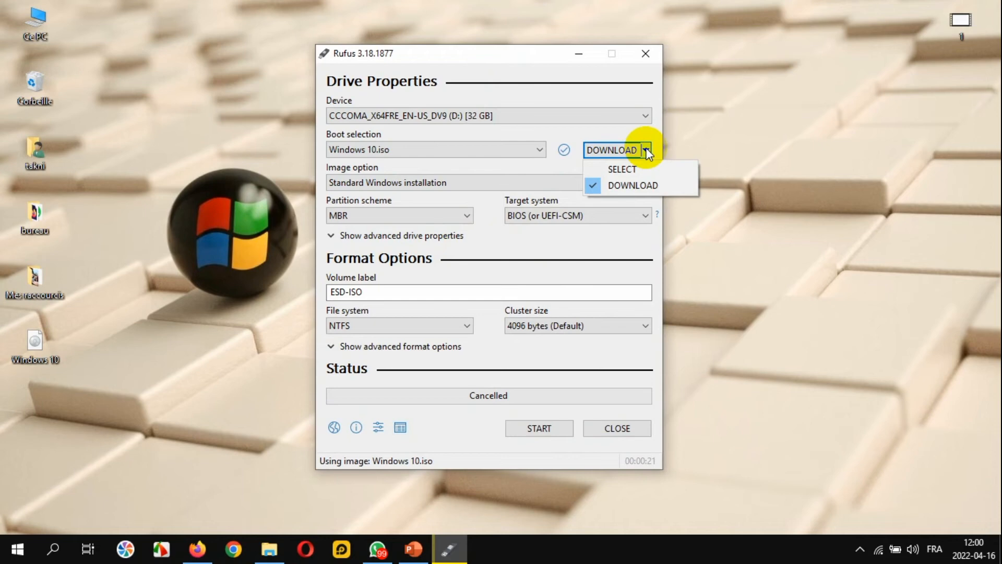
click(626, 169)
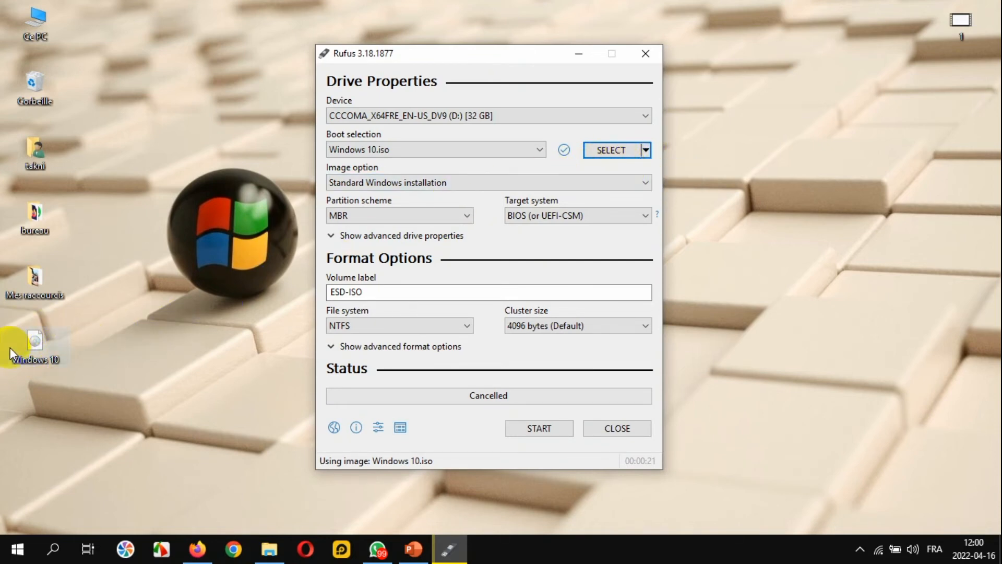
click(609, 149)
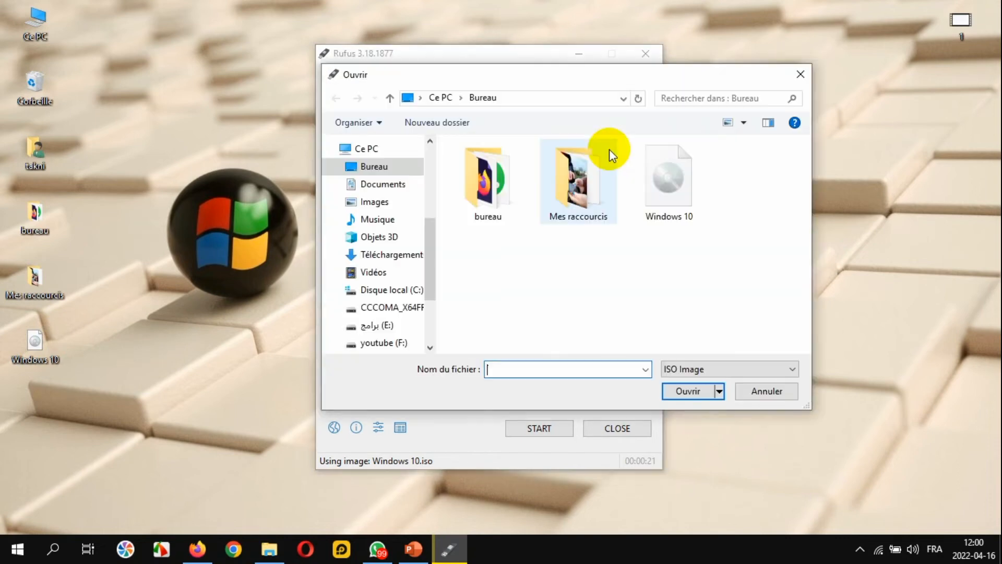
click(379, 167)
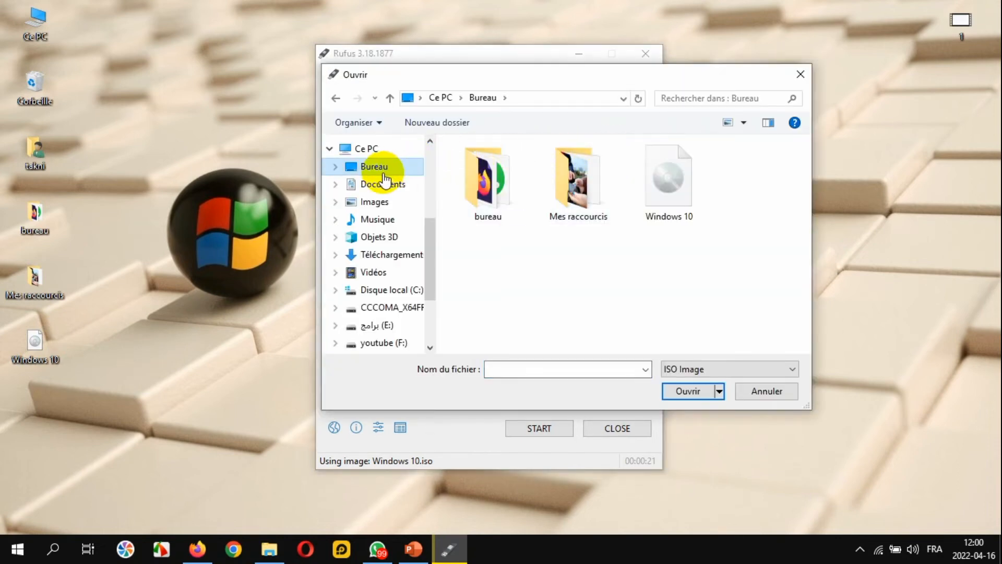
click(663, 178)
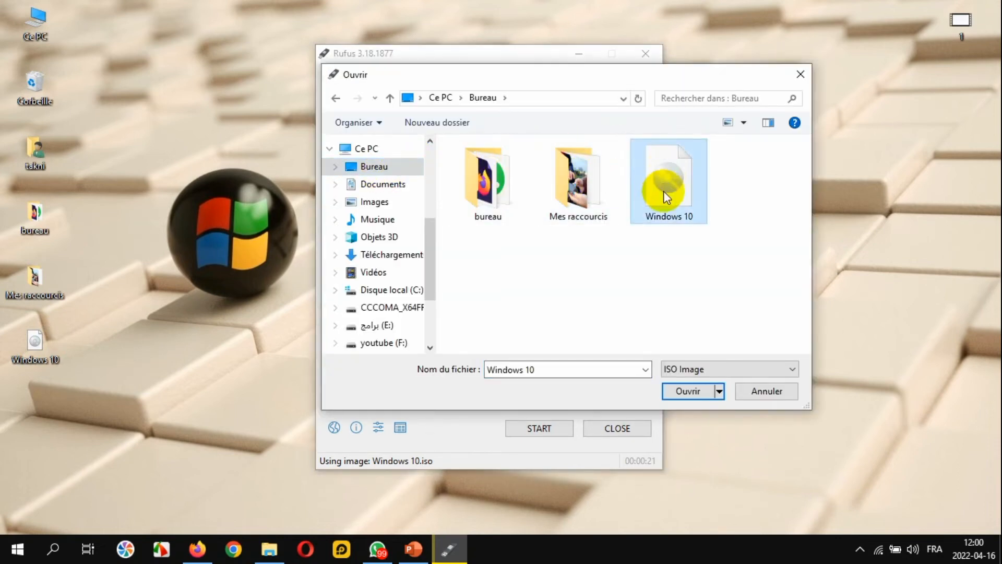
click(683, 391)
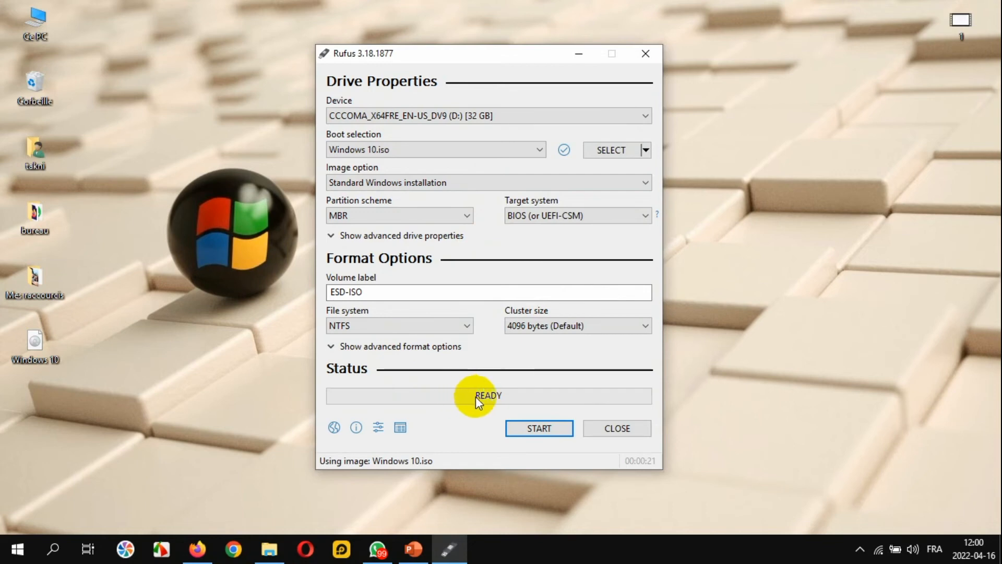
Write the Windows 10 image to the 32 GB USB drive, accepting the erasure of its data, and close the program when finished
click(538, 431)
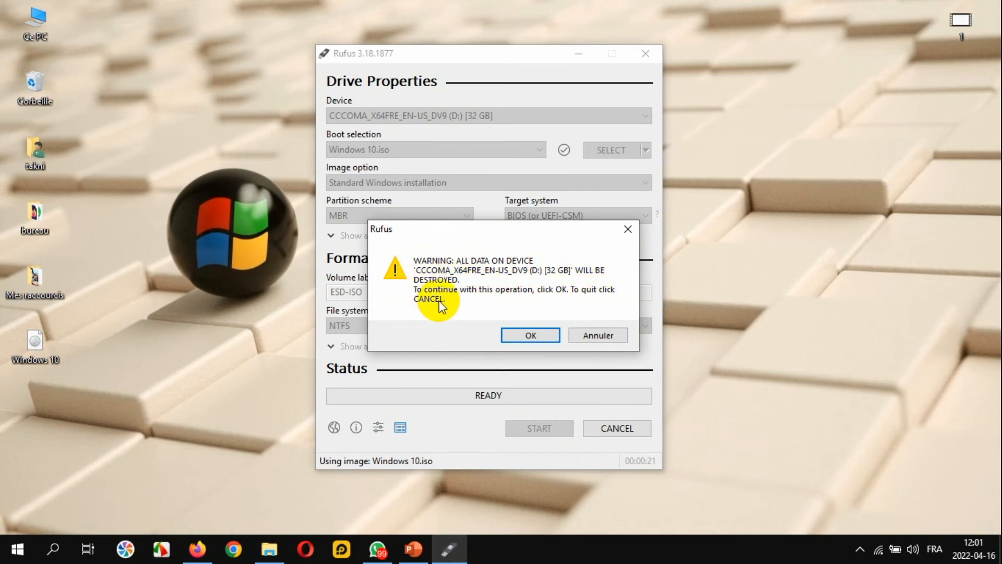
click(527, 337)
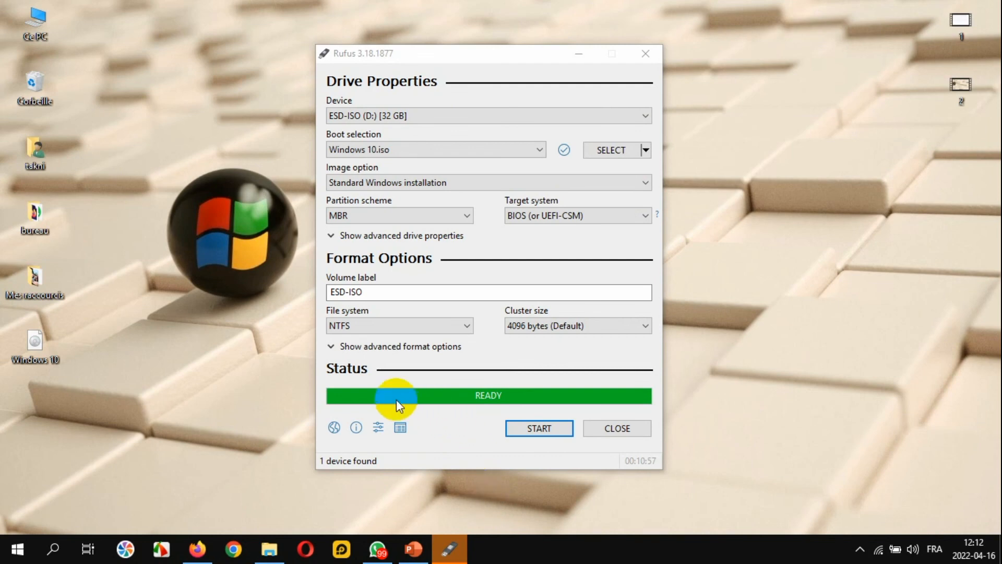
click(487, 503)
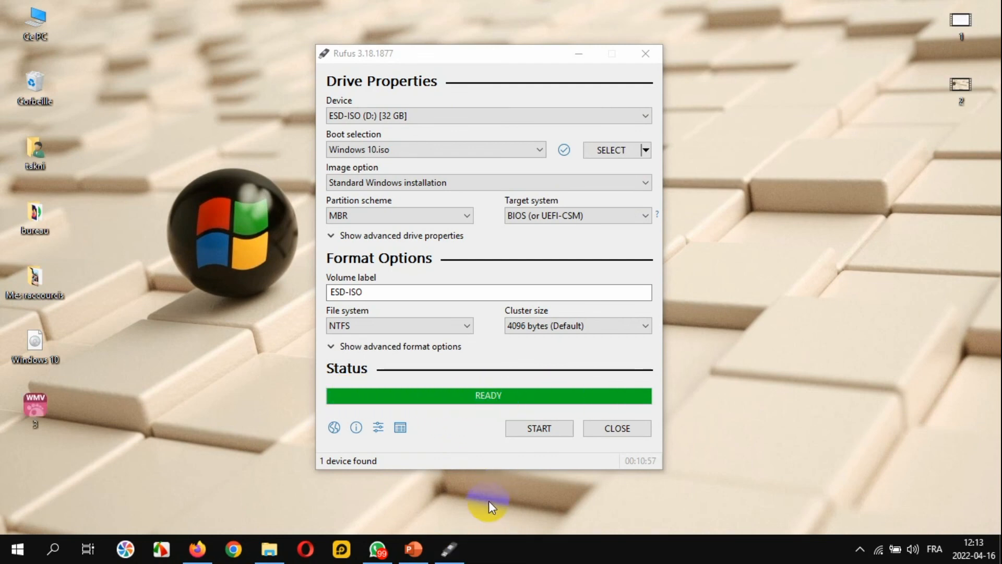
click(627, 427)
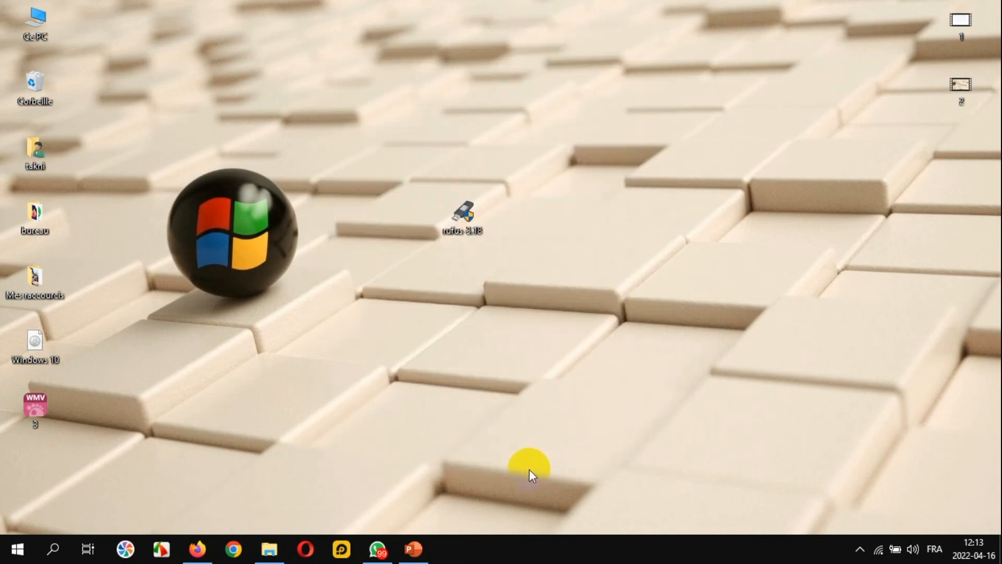